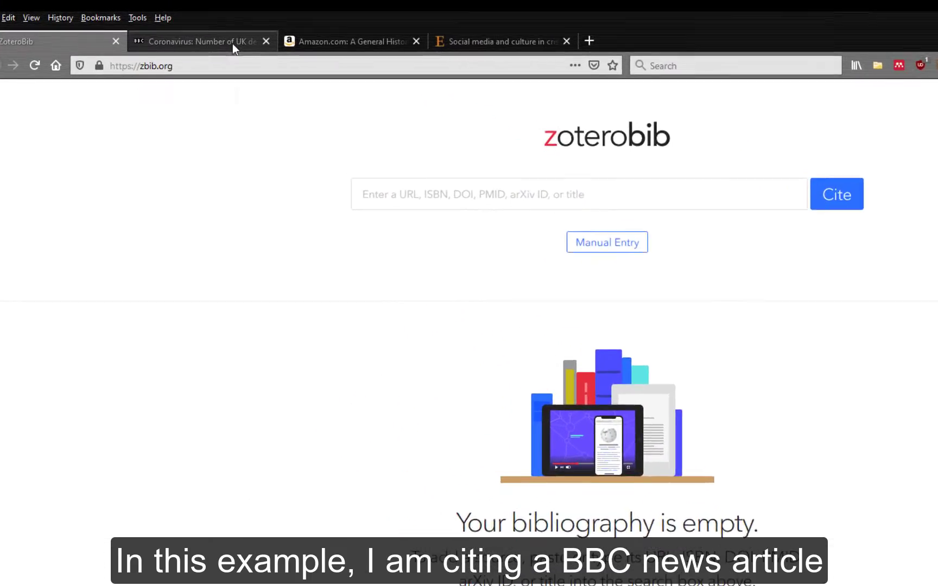
Step: Cite the BBC News article on UK coronavirus deaths passing 1,000 by pasting its URL into ZoteroBib
left_click(213, 34)
left_click(219, 100)
key("ctrl+c")
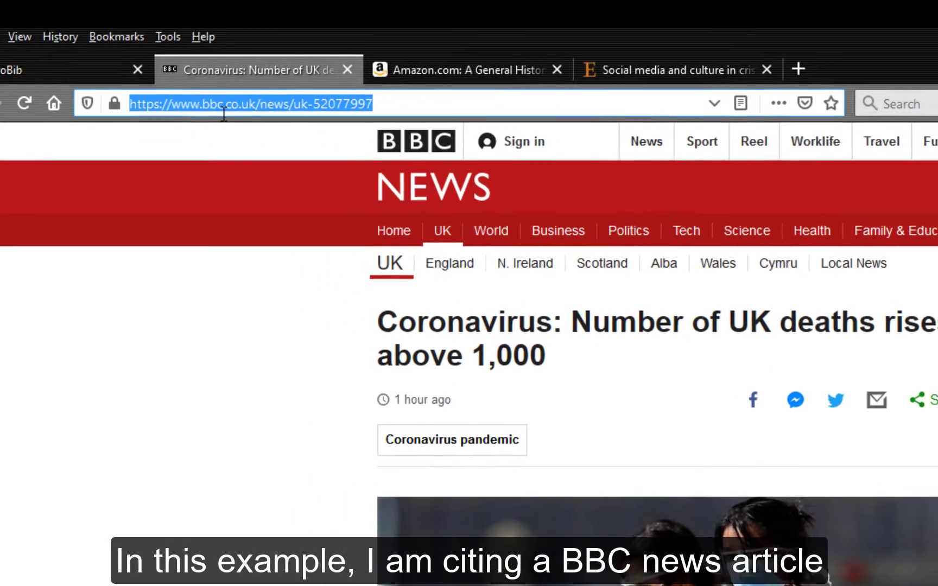
left_click(58, 74)
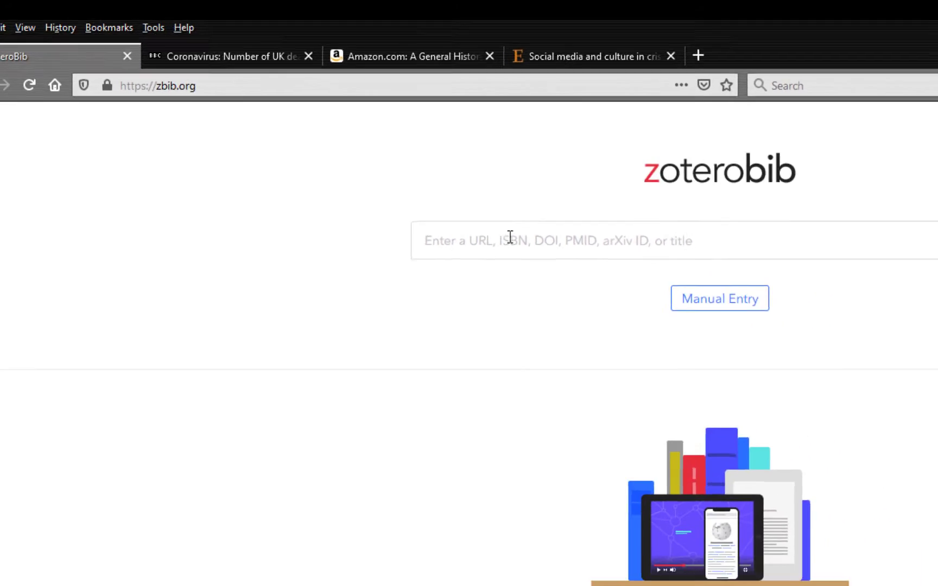
left_click(651, 287)
key("ctrl+v")
left_click(631, 137)
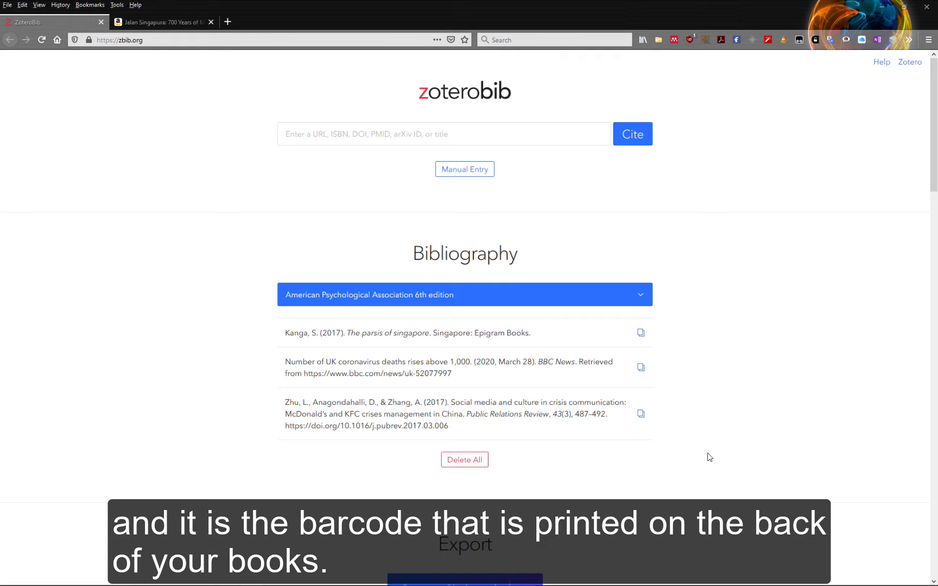
left_click(394, 135)
key("ctrl+v")
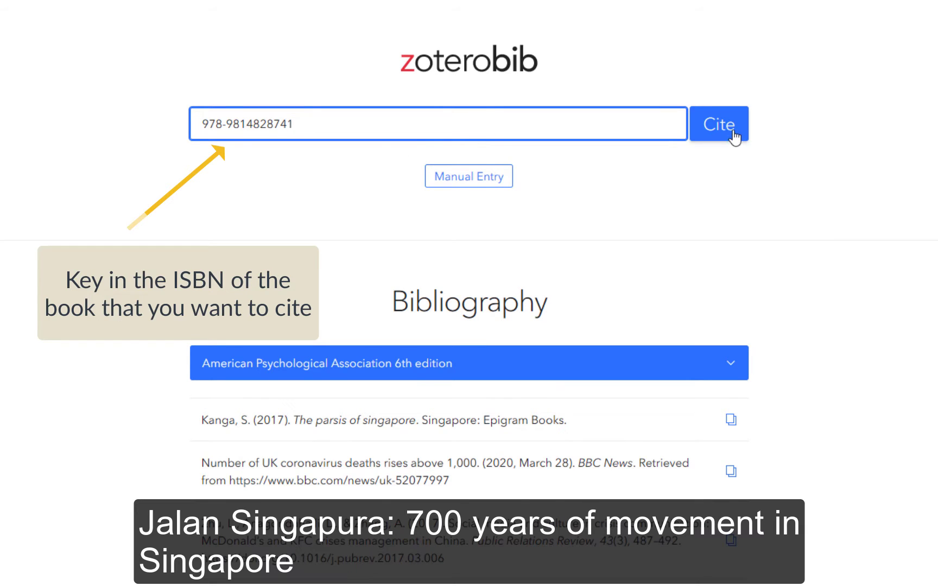
left_click(733, 131)
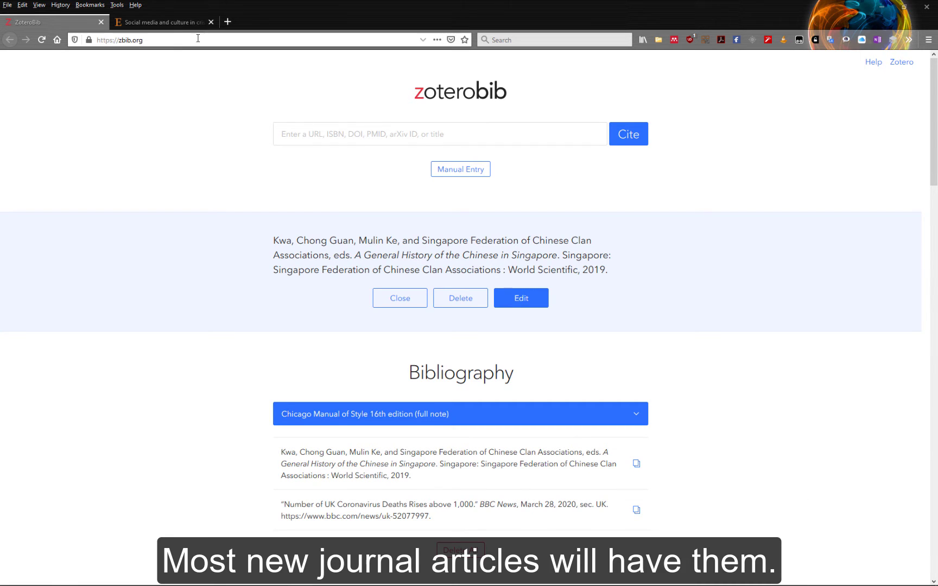
Step: Cite the 2017 Public Relations Review crisis communication article from its copied DOI link
left_click(161, 22)
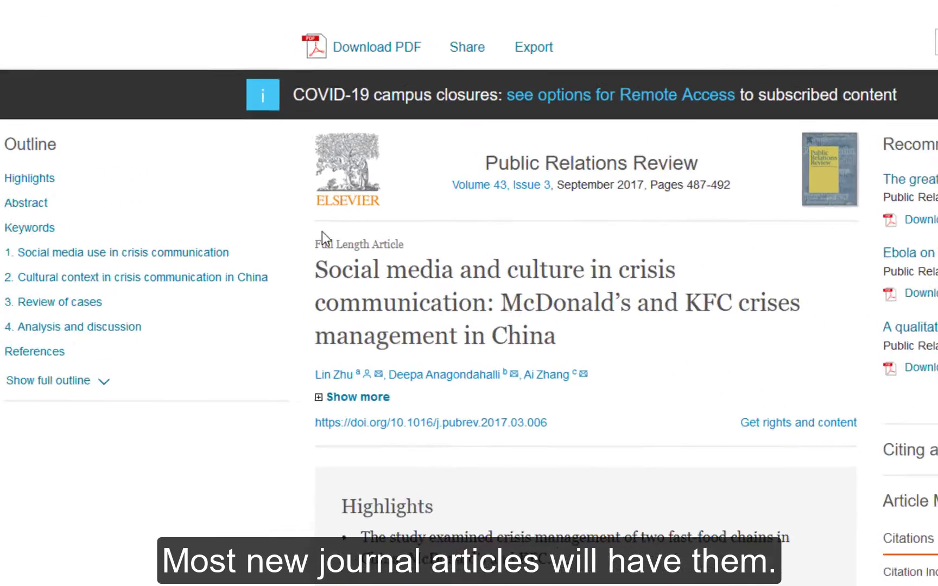
left_click_drag(593, 171, 321, 187)
key("ctrl+c")
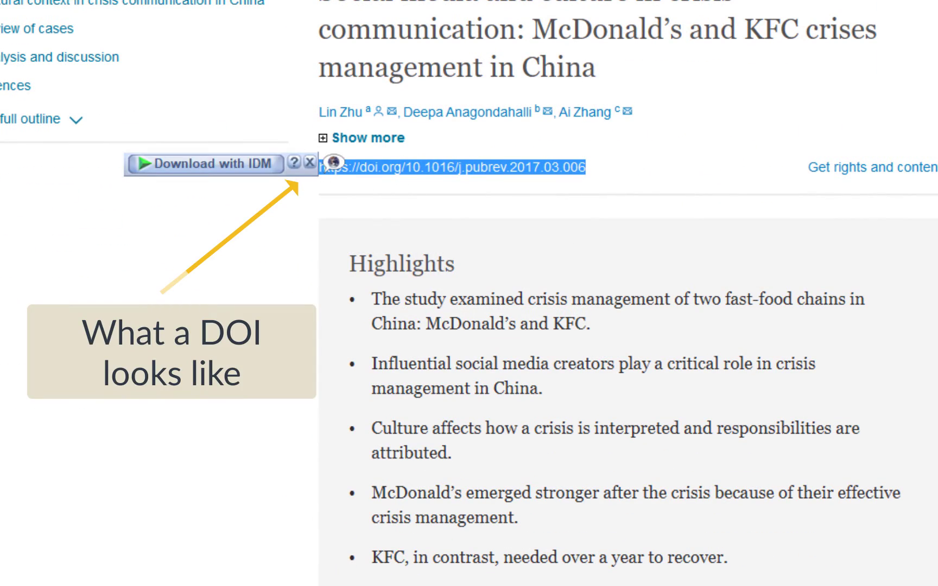
key("ctrl+Page_Up")
key("ctrl+v")
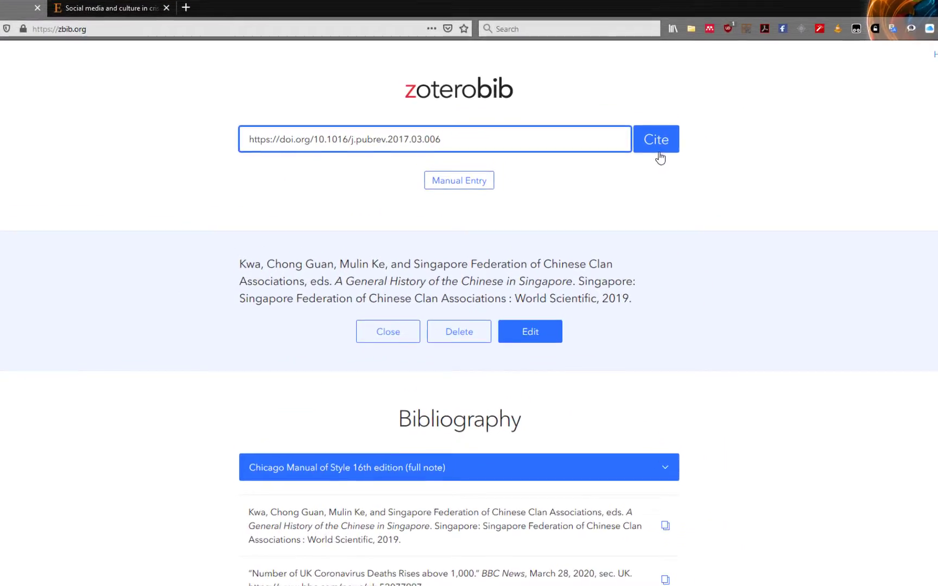
left_click(658, 153)
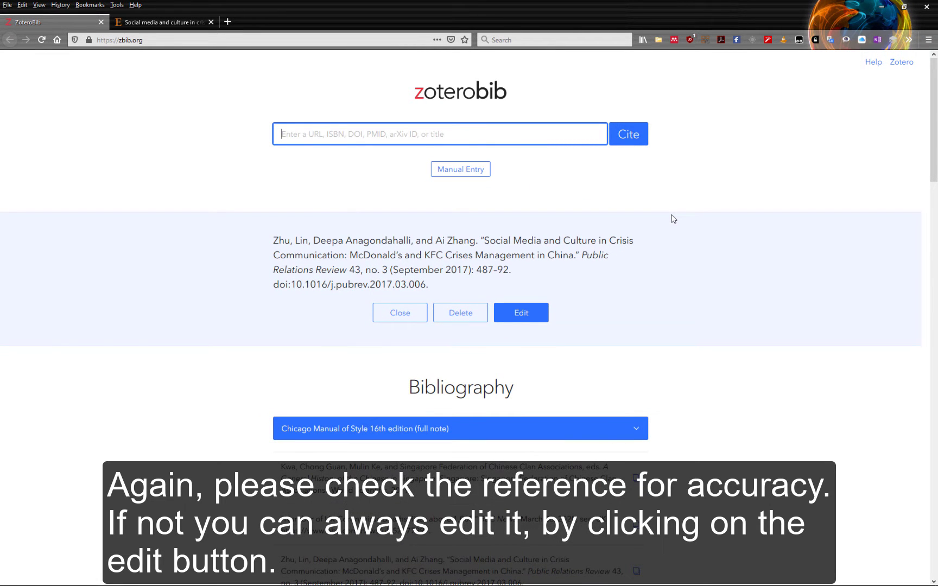
left_click(511, 324)
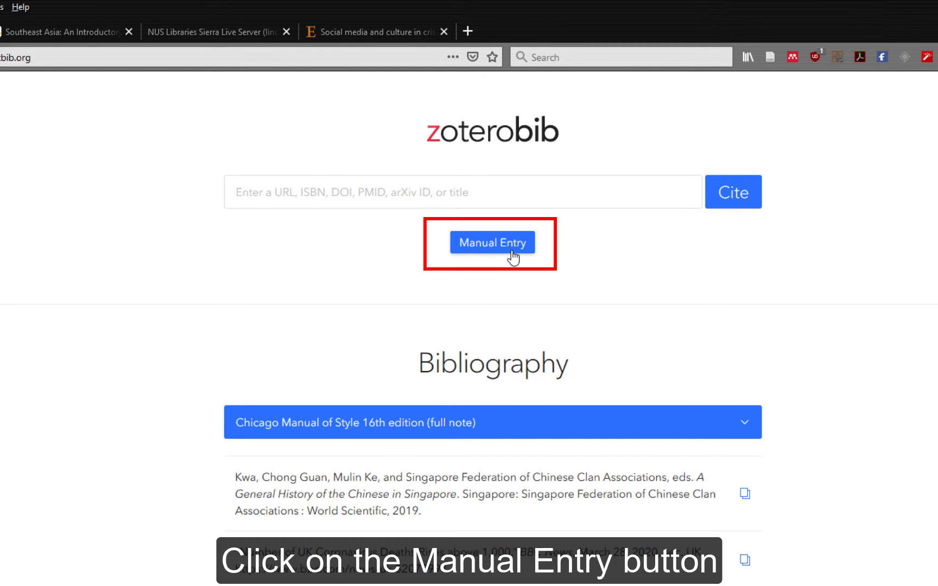
Step: Start a manual Book entry titled 'The Parsis of Singapore'
left_click(512, 252)
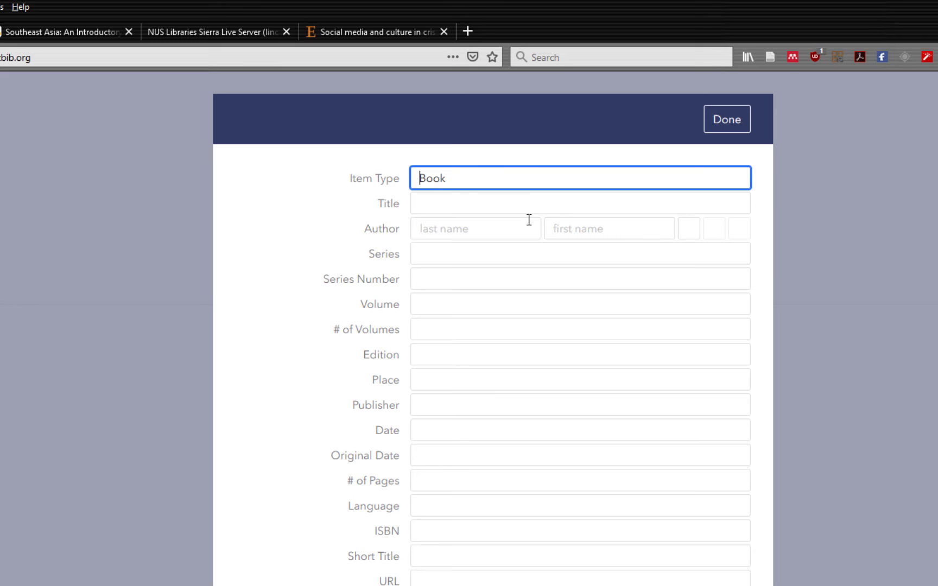
left_click(500, 178)
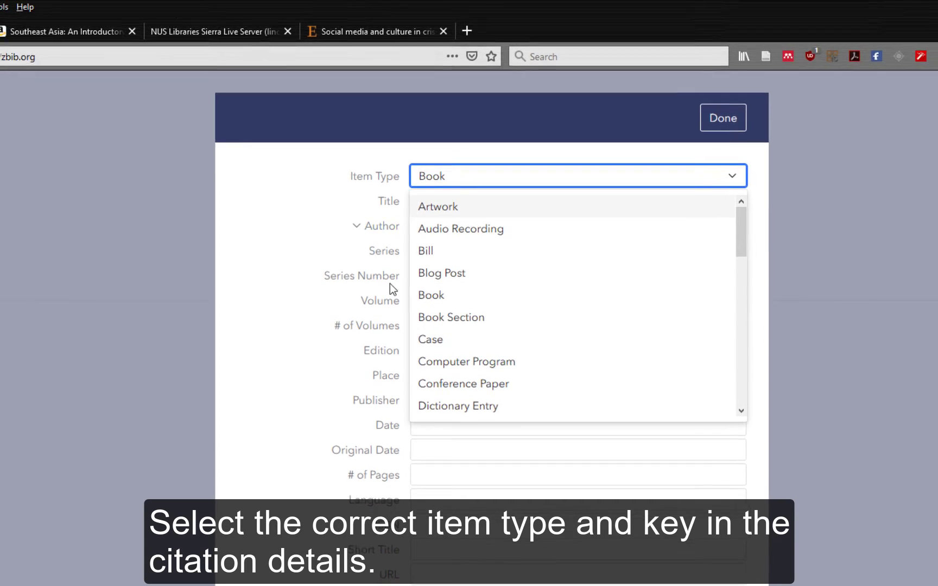
left_click(389, 283)
left_click(440, 202)
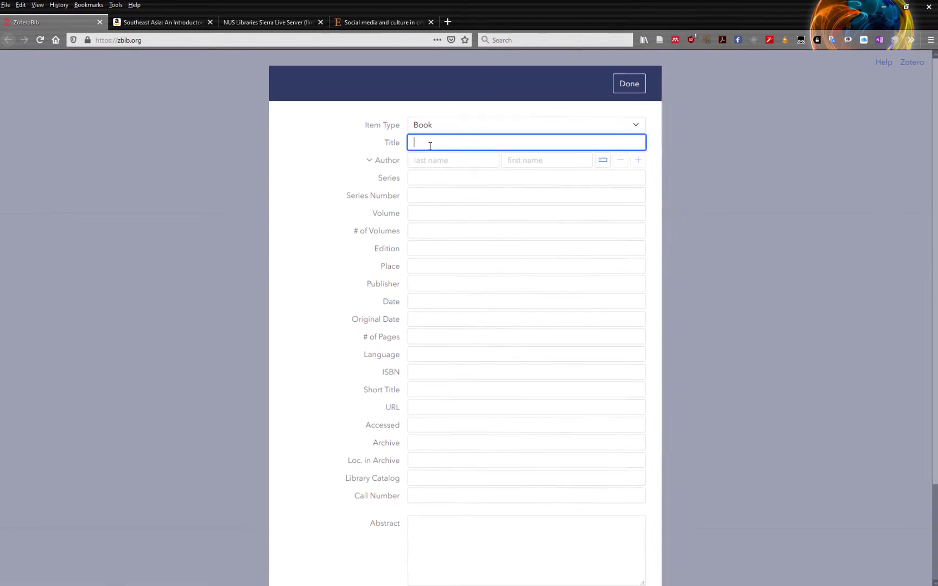
type("Y")
key("BackSpace")
type("The Parsis of Singapore")
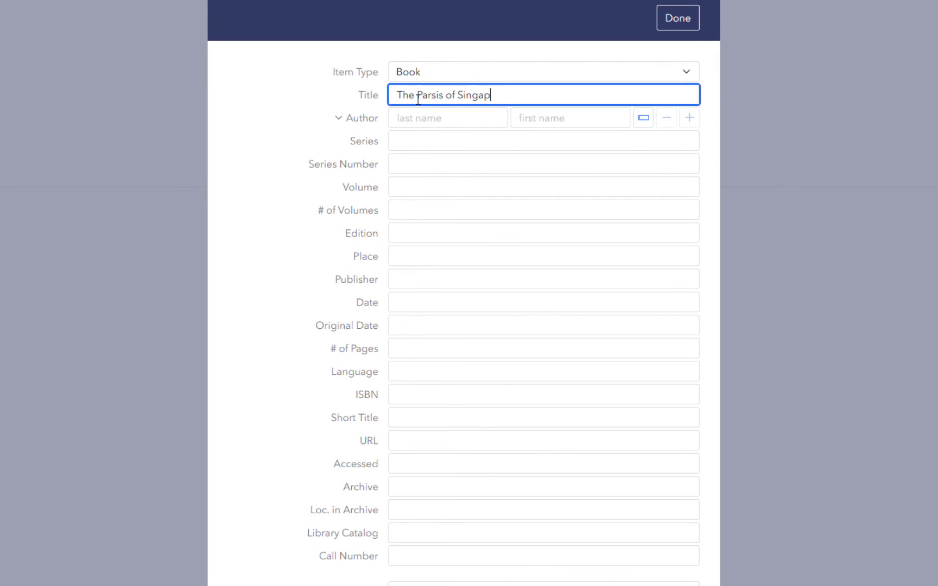
key("Return")
Step: Enter the author's last and first name, place Singapore, publisher Epigram Books and date 2017
left_click(427, 133)
type("Kanga")
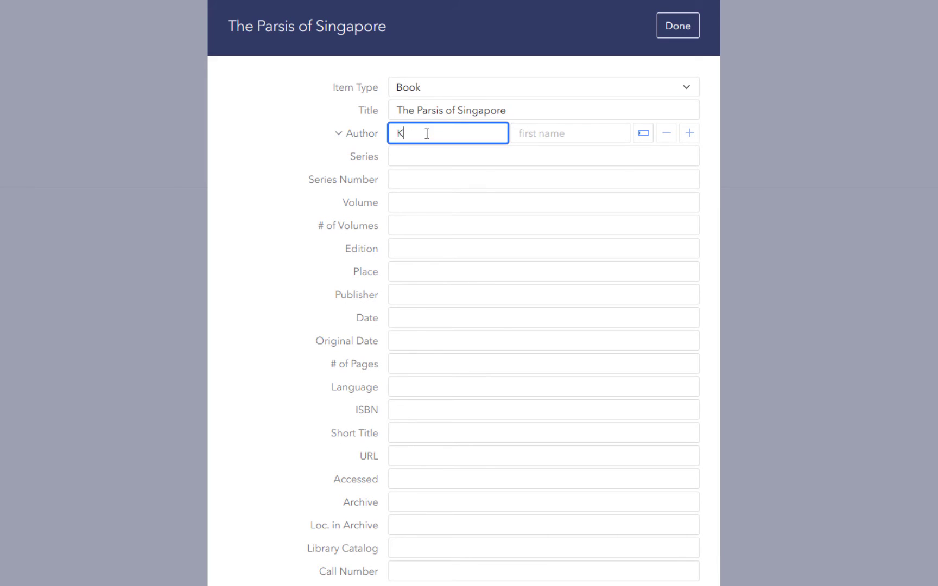
left_click(542, 141)
type("Suna")
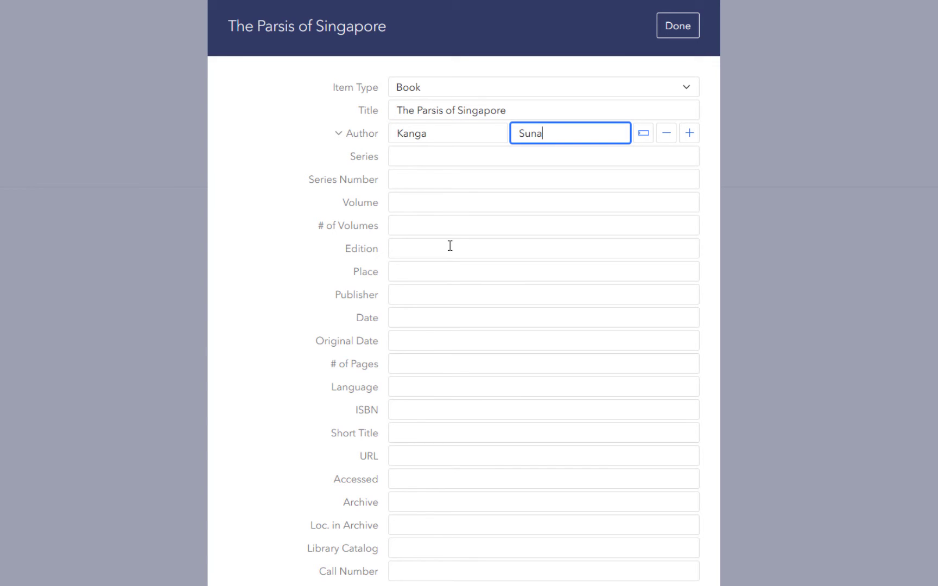
left_click(450, 273)
type("Singapore")
key("Tab")
type("Epigr")
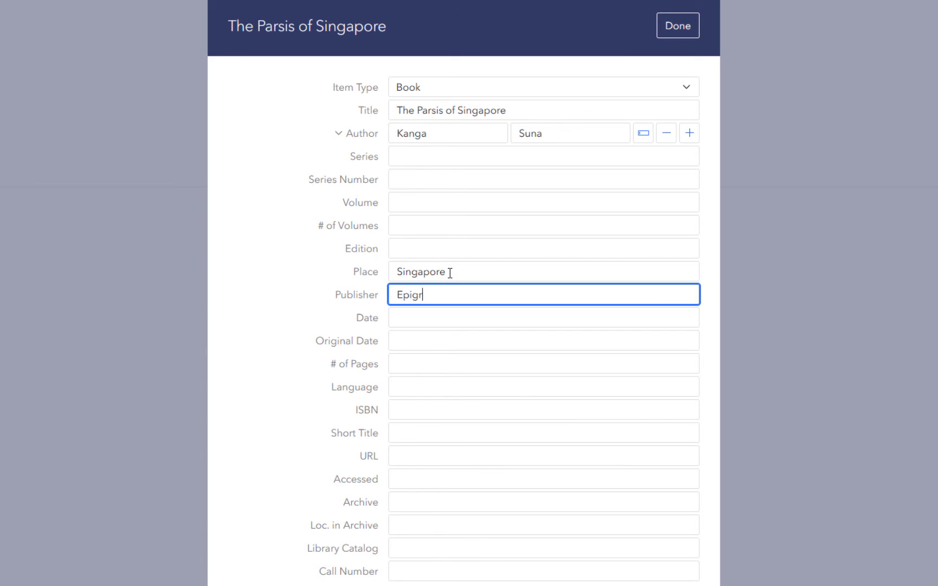
type("am Books")
key("Tab")
type("2017")
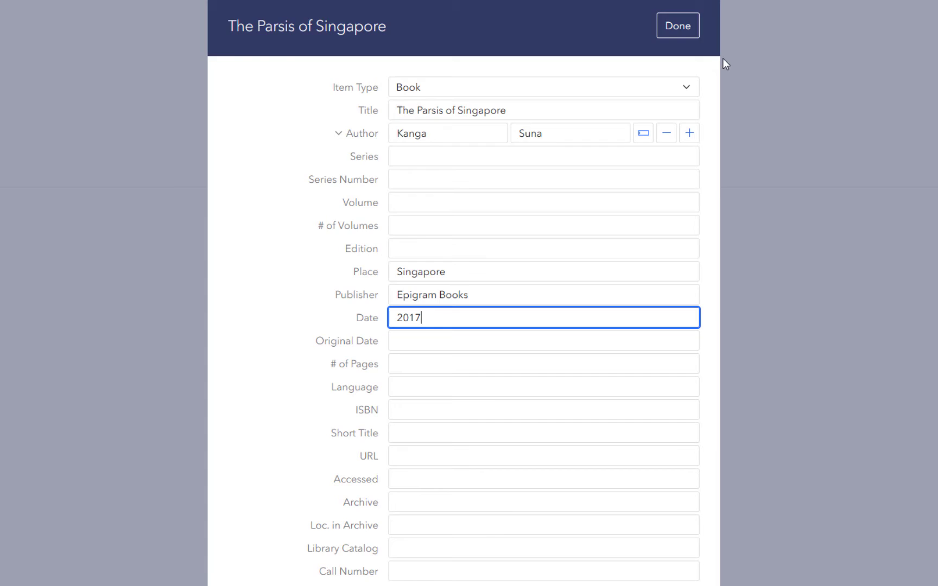
left_click(678, 26)
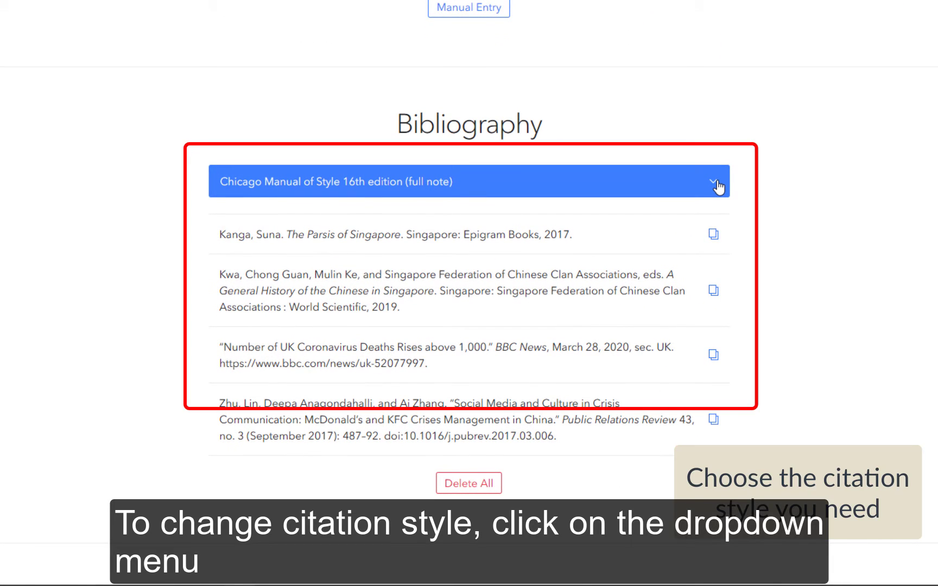
Step: Switch to American Psychological Association 6th edition keeping title casing, and copy the 2017 crisis article's in-text citation
left_click(718, 187)
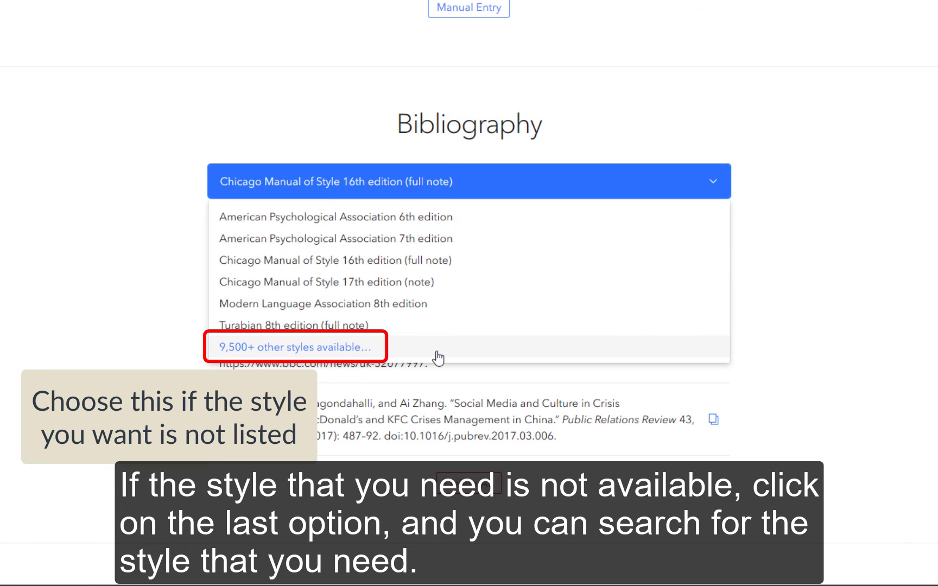
left_click(433, 218)
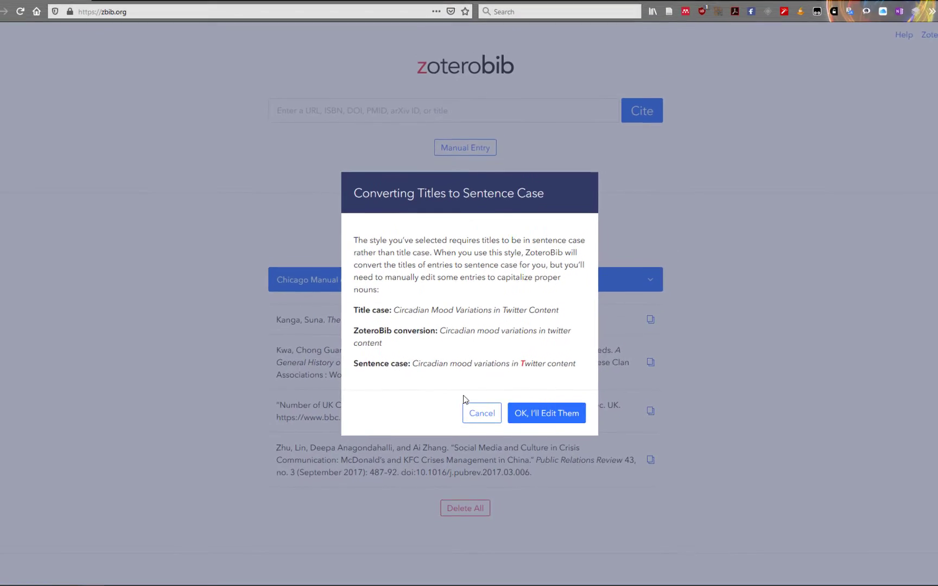
left_click(491, 414)
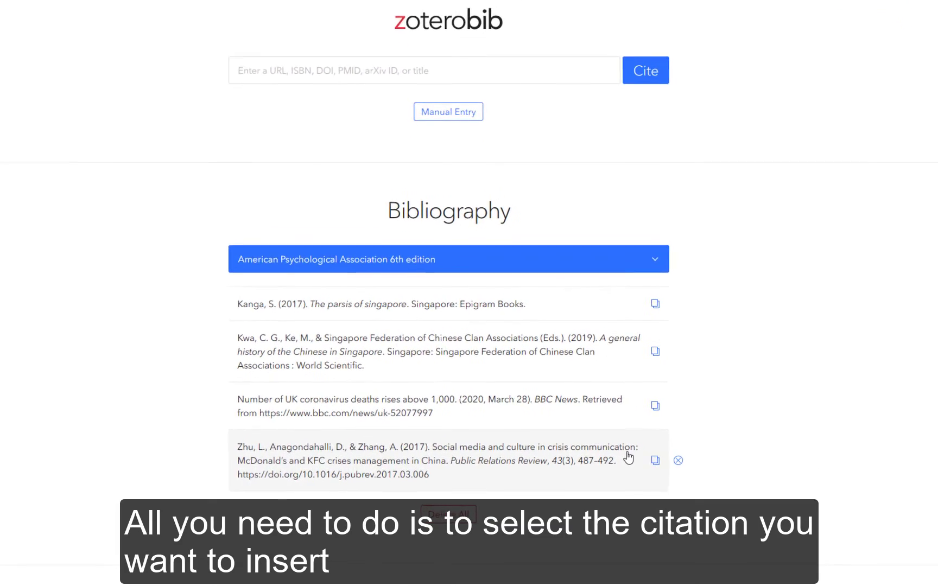
left_click(657, 462)
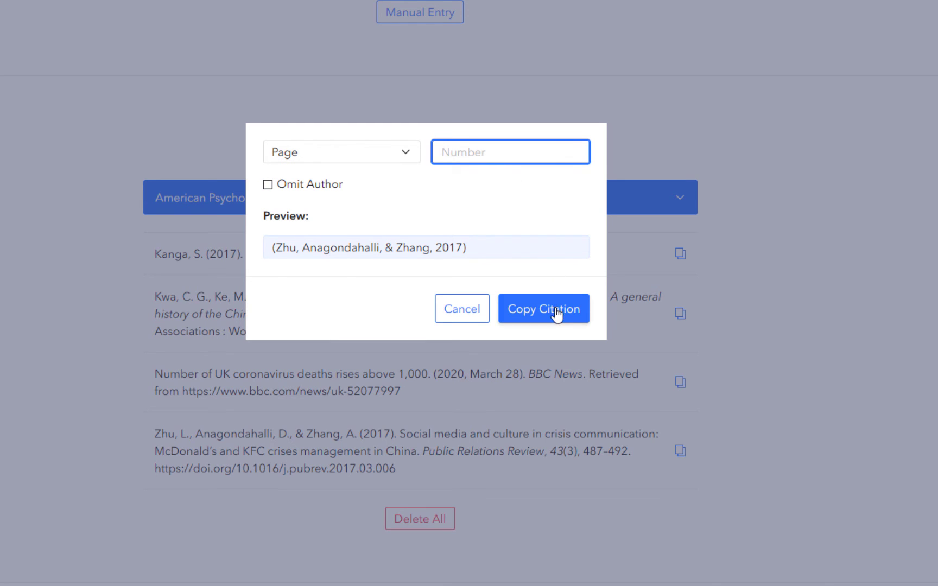
left_click(556, 312)
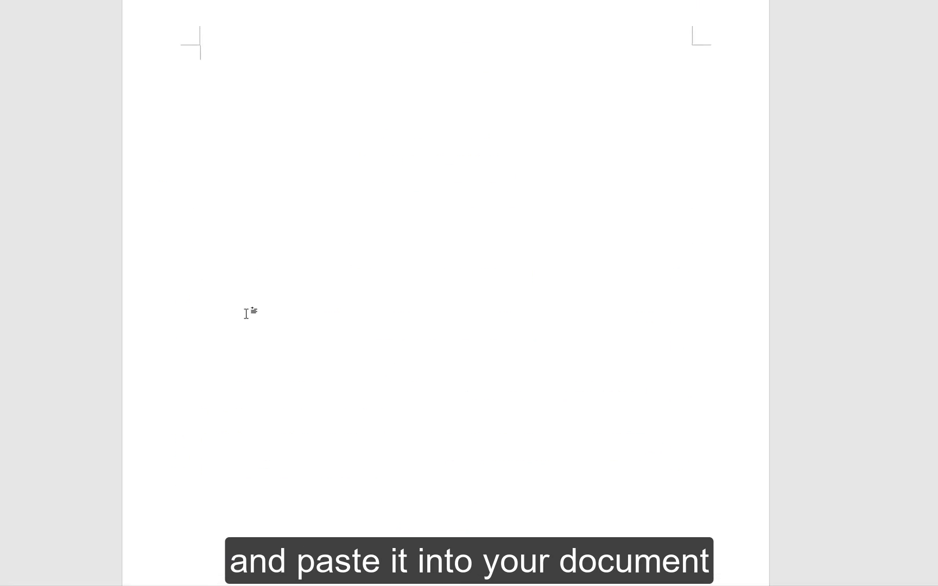
Step: Paste the copied in-text citation into the Word document followed by a new line
key("ctrl+v")
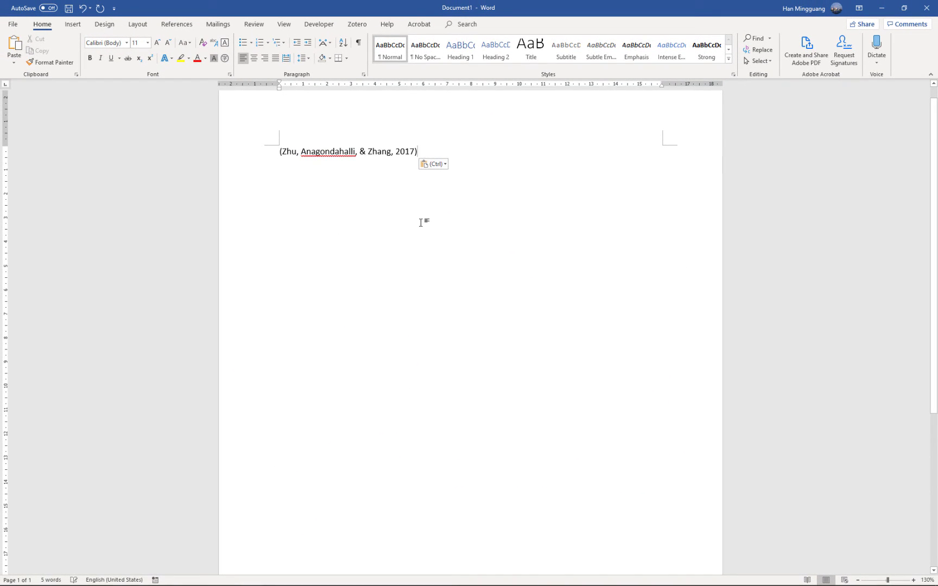
key("Return")
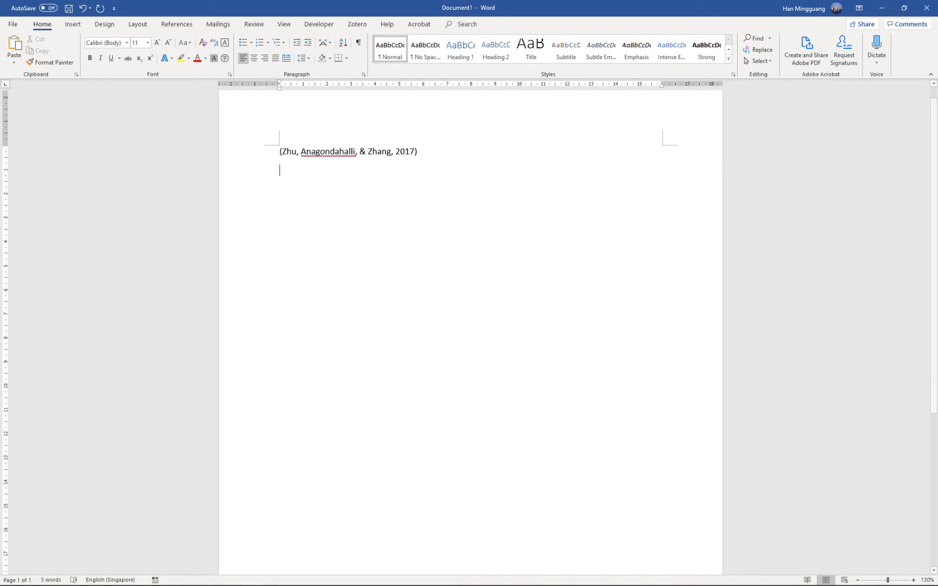
left_click(108, 577)
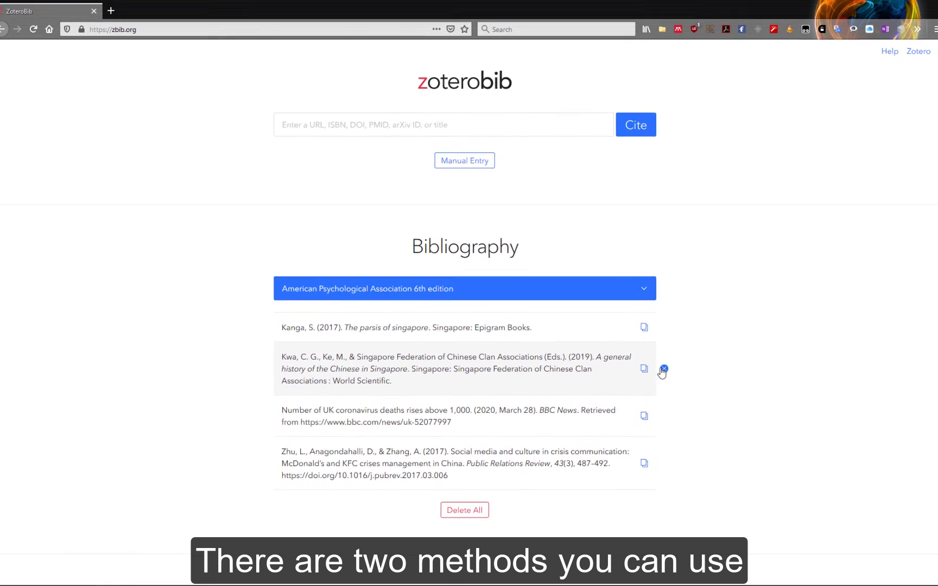
Step: Copy the four-entry bibliography to the clipboard and paste it into the Word document
scroll(782, 312, "down", 4)
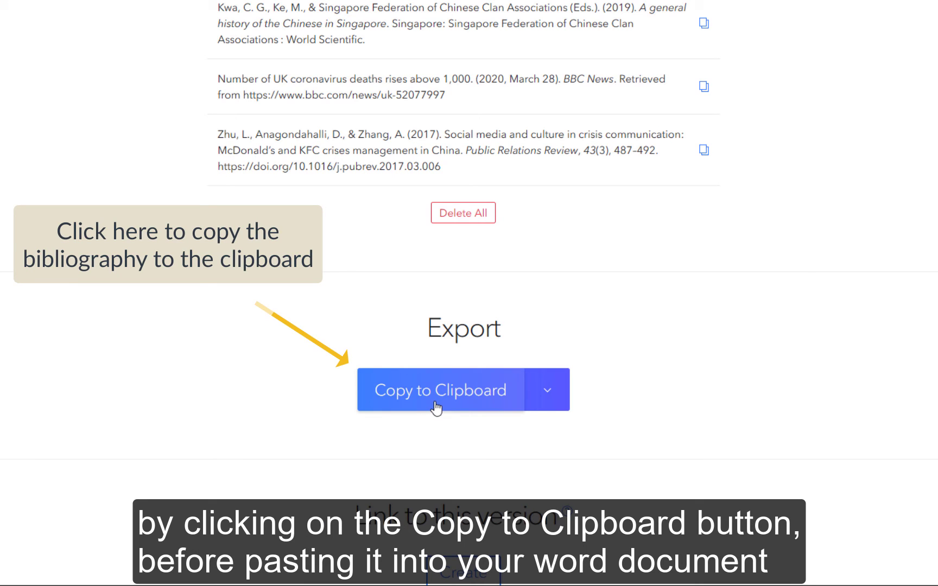
left_click(434, 405)
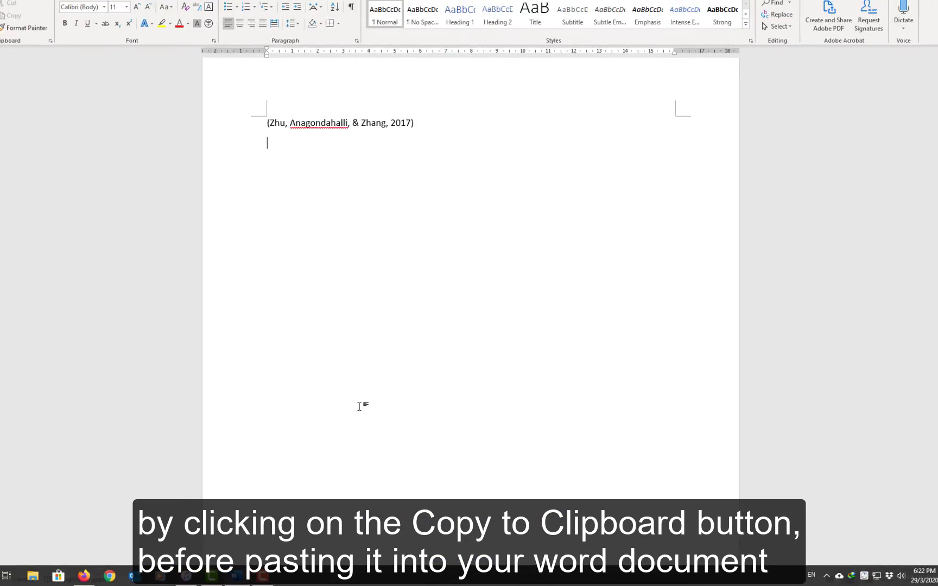
key("ctrl+v")
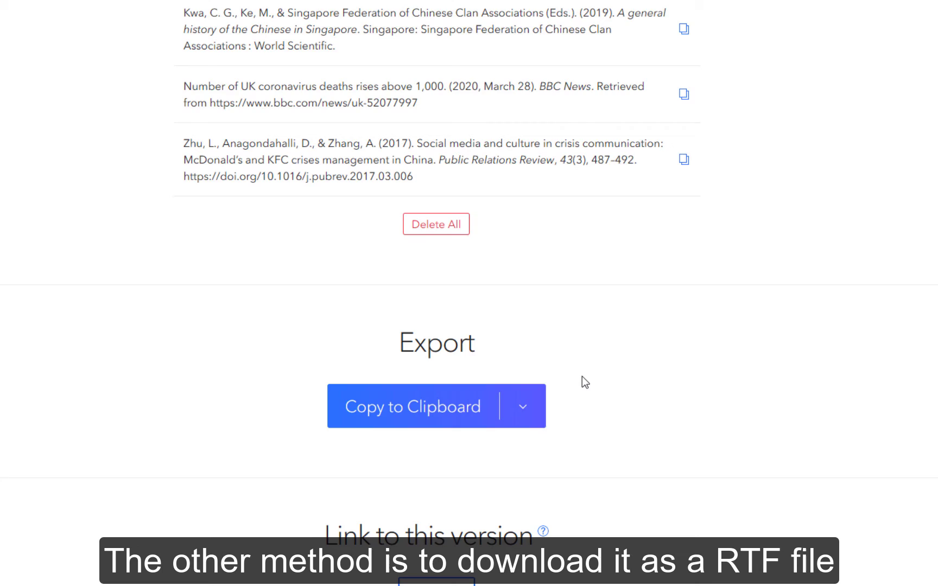
Step: Download the bibliography as citations.rtf and open it in Word
left_click(533, 399)
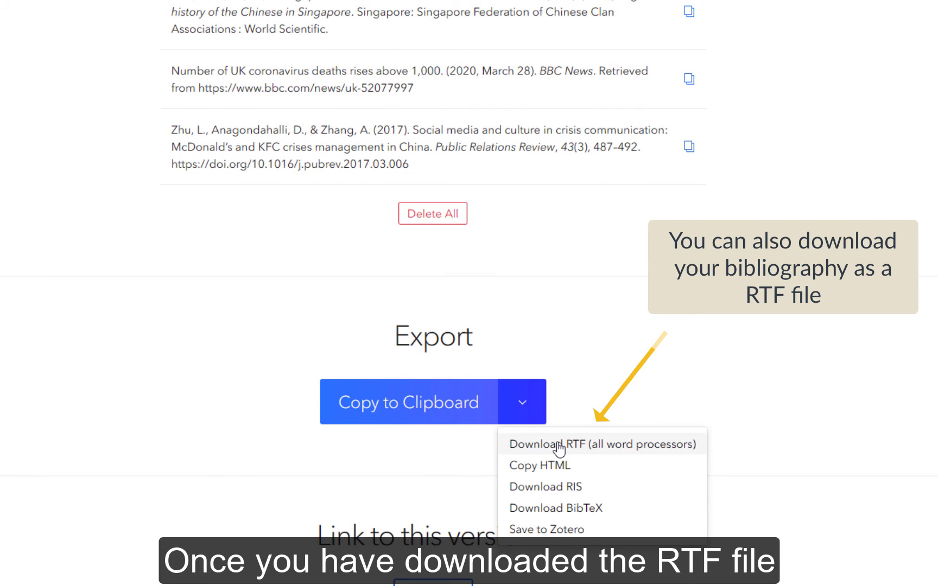
left_click(559, 445)
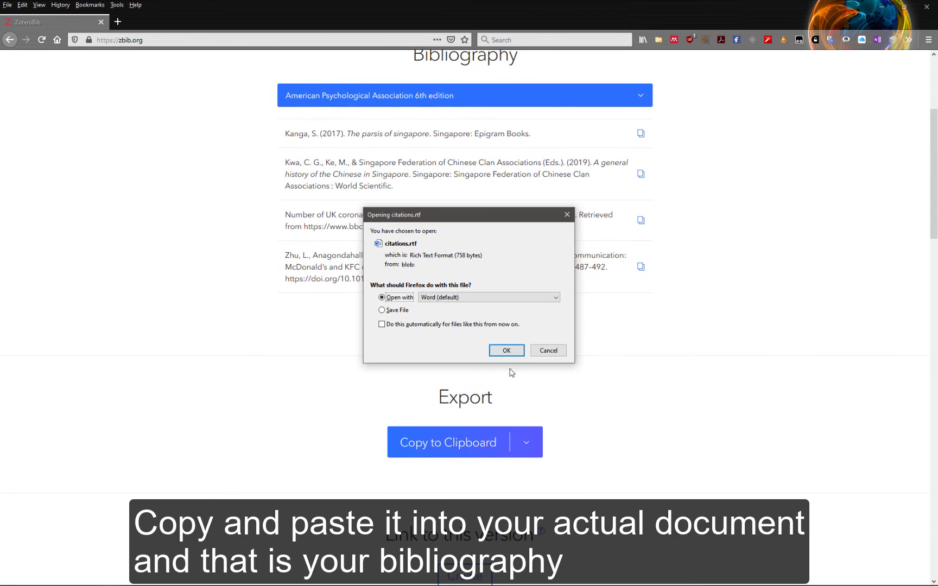
left_click(507, 351)
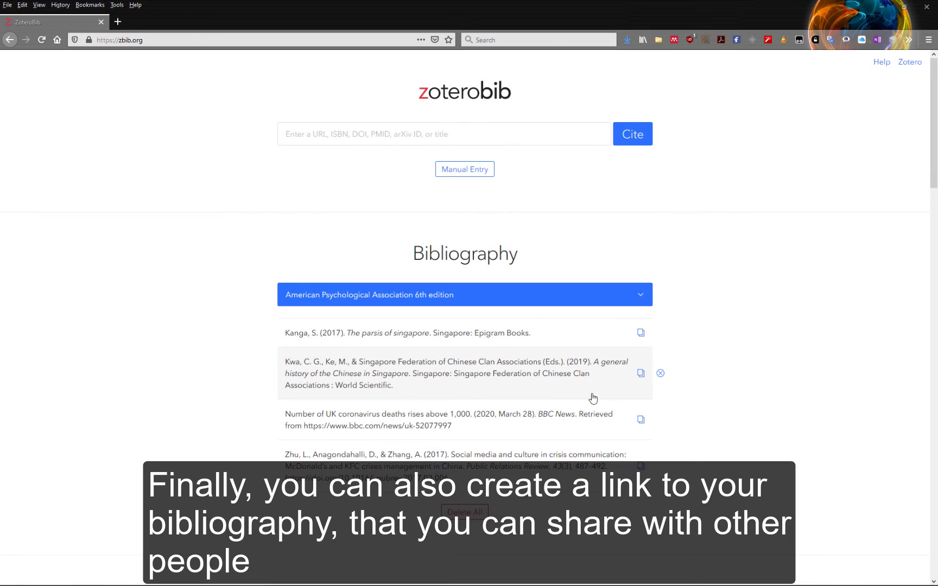
Step: Generate a link to this bibliography version and copy its URL
scroll(593, 398, "down", 5)
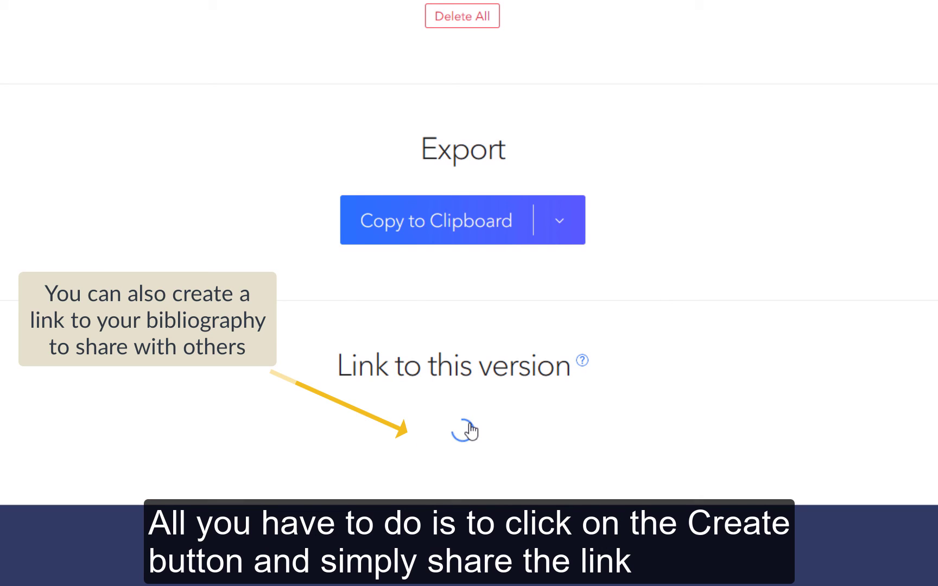
left_click(389, 438)
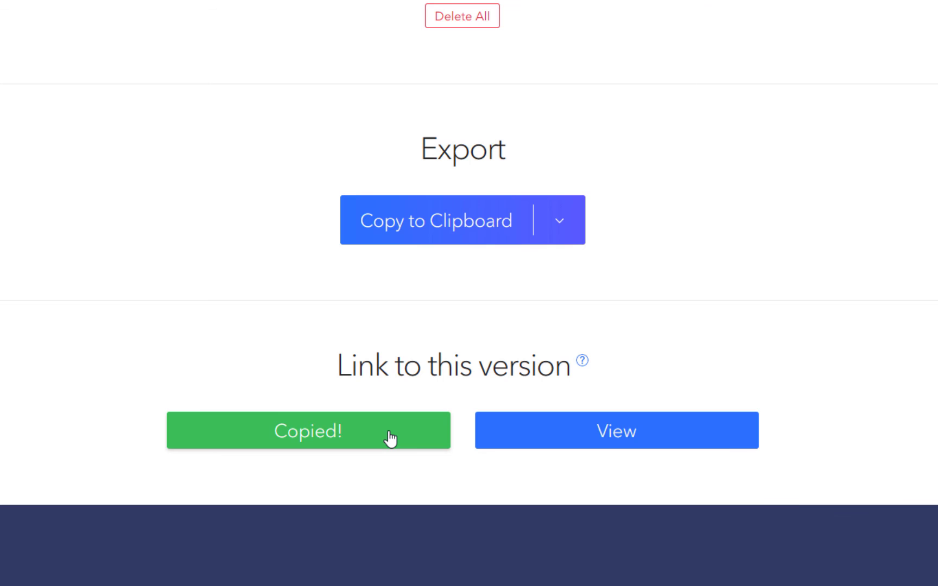